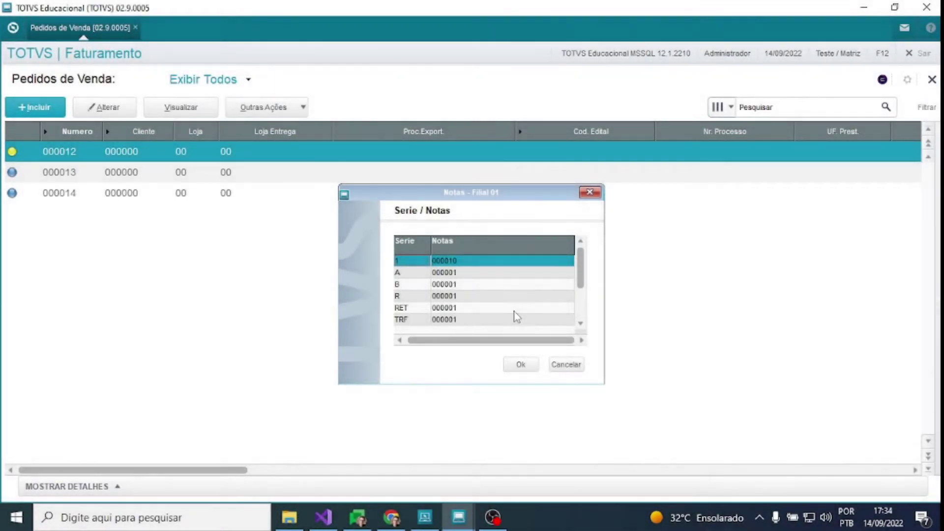
Compare the listed invoice series and try to confirm series 1 for the invoice of sales order 000012.
{"action": "left_click", "coordinate": [464, 284]}
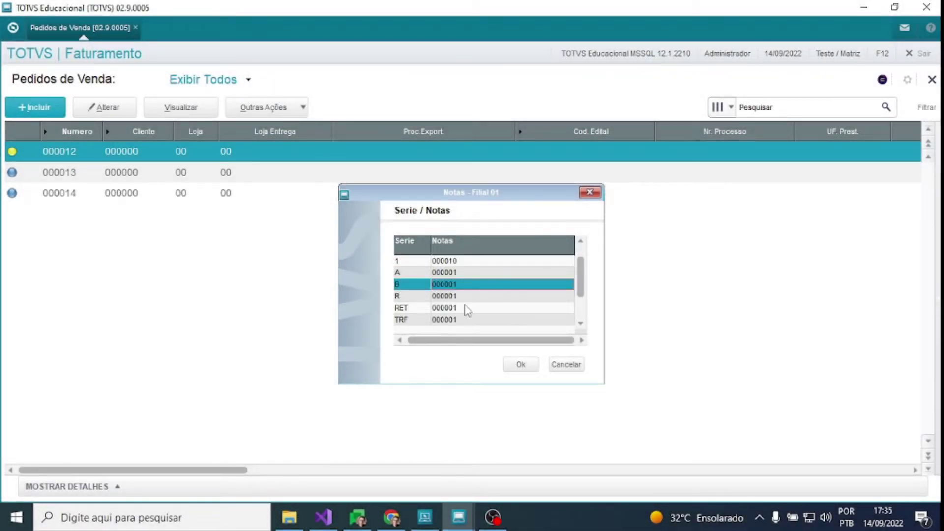
{"action": "left_click", "coordinate": [456, 276]}
{"action": "left_click", "coordinate": [470, 261]}
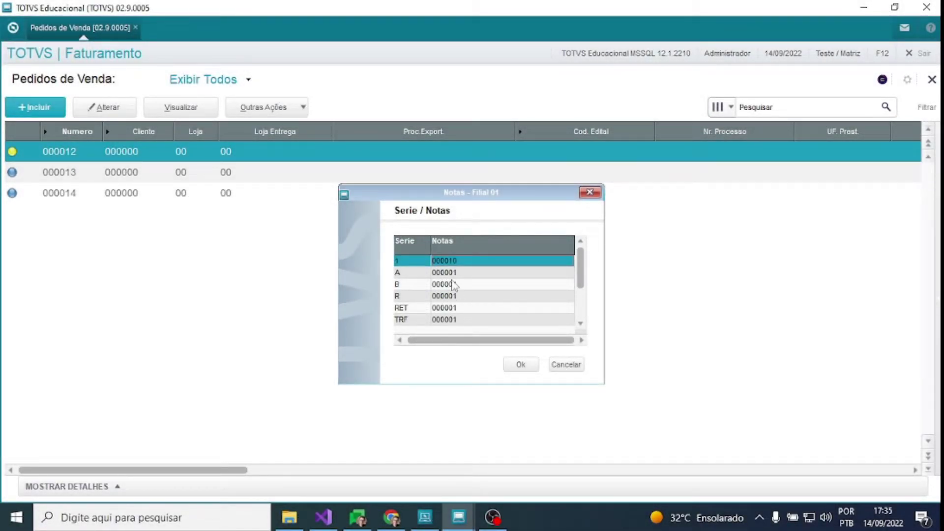
{"action": "left_click", "coordinate": [454, 275]}
{"action": "left_click", "coordinate": [461, 286]}
{"action": "left_click", "coordinate": [456, 262]}
{"action": "left_click", "coordinate": [462, 275]}
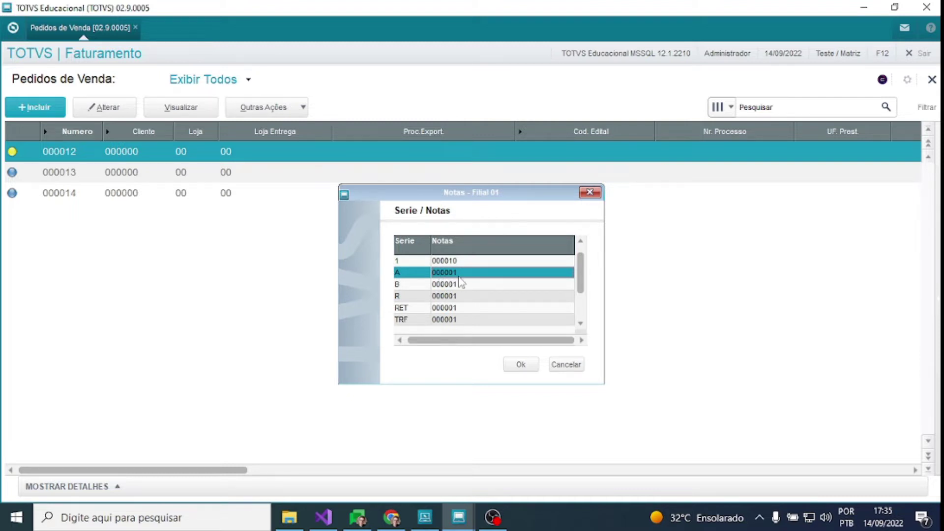
{"action": "left_click", "coordinate": [465, 262]}
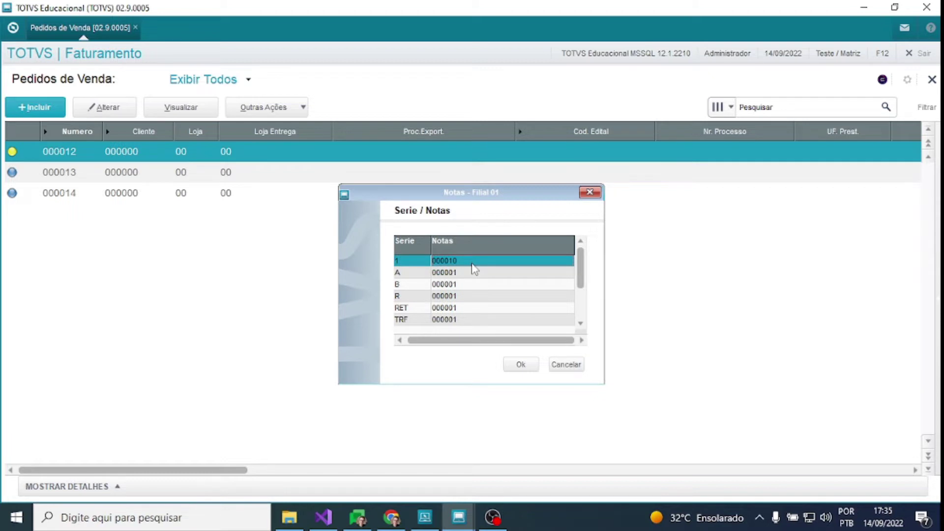
{"action": "left_click", "coordinate": [519, 364]}
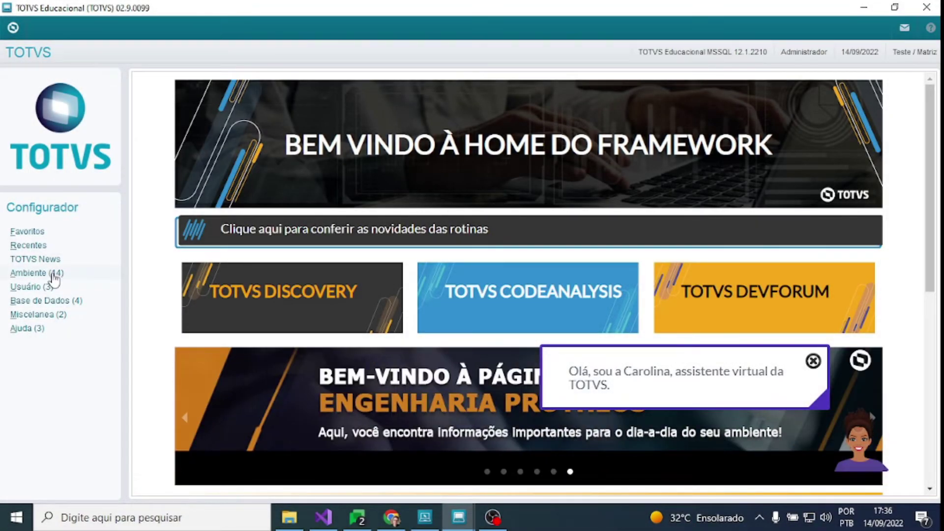
Open the Documento de entrada/saída field group for editing in the Empresa Teste data dictionary of Bases de Dados.
{"action": "left_click", "coordinate": [61, 300]}
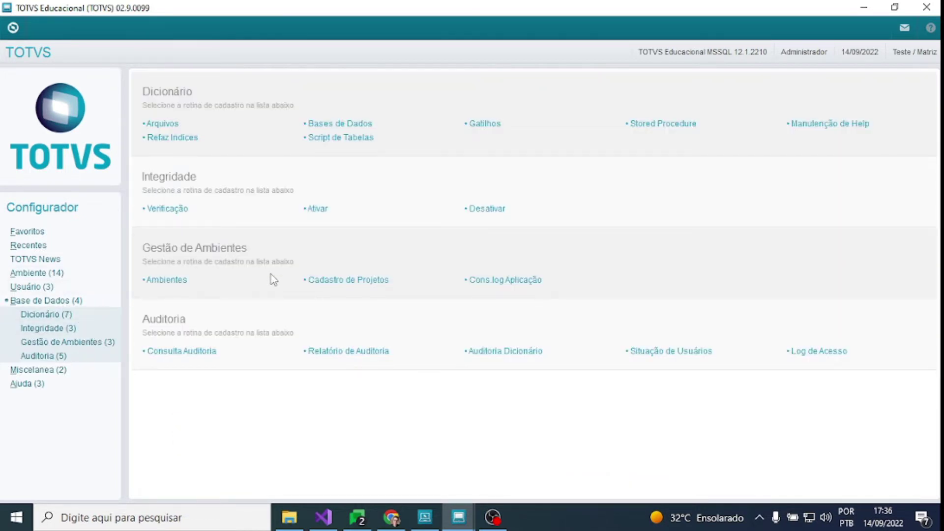
{"action": "left_click", "coordinate": [68, 317]}
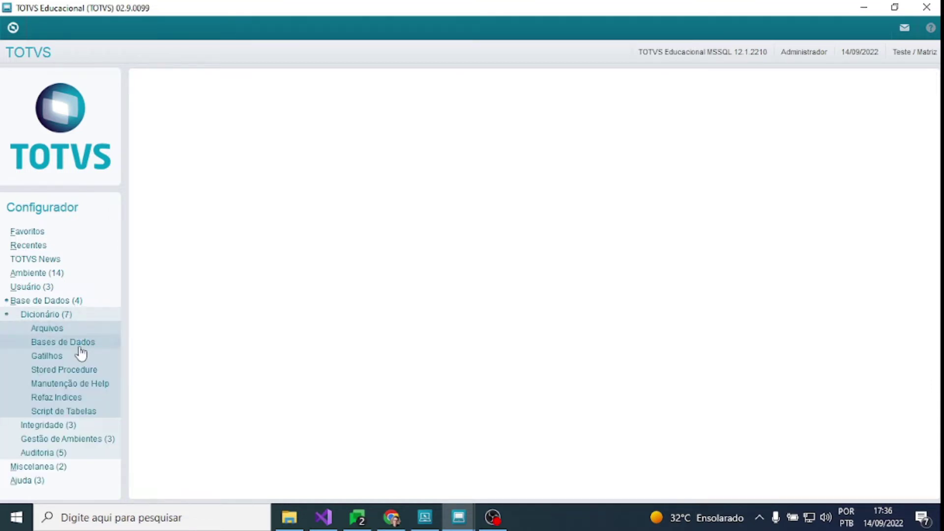
{"action": "left_click", "coordinate": [80, 347]}
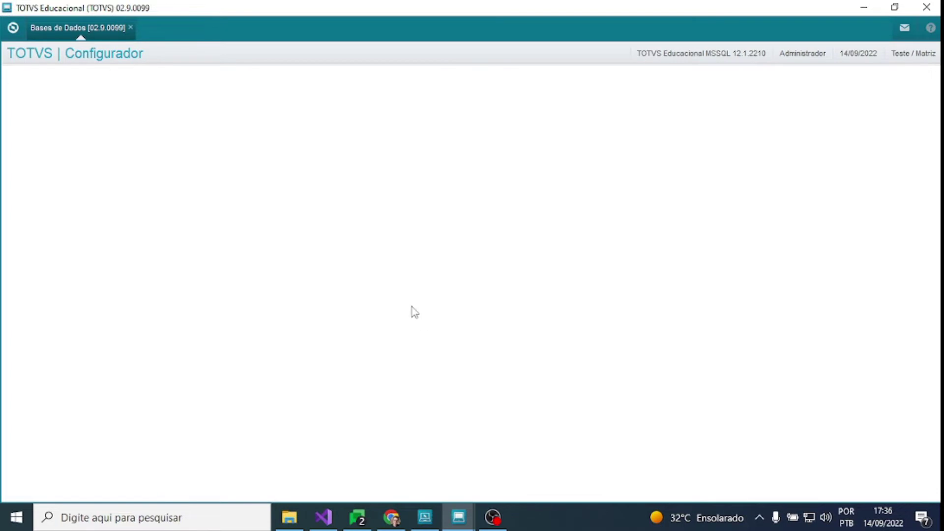
{"action": "left_click", "coordinate": [9, 114]}
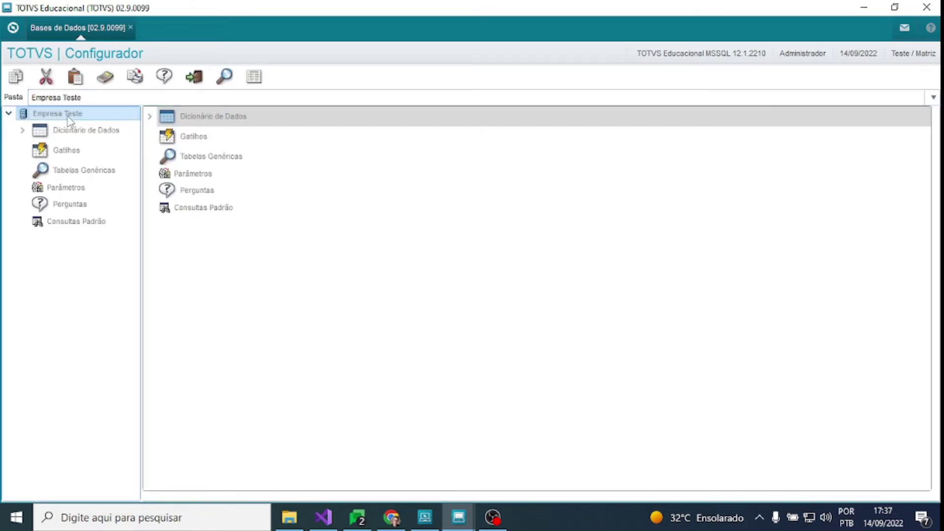
{"action": "left_click", "coordinate": [21, 131]}
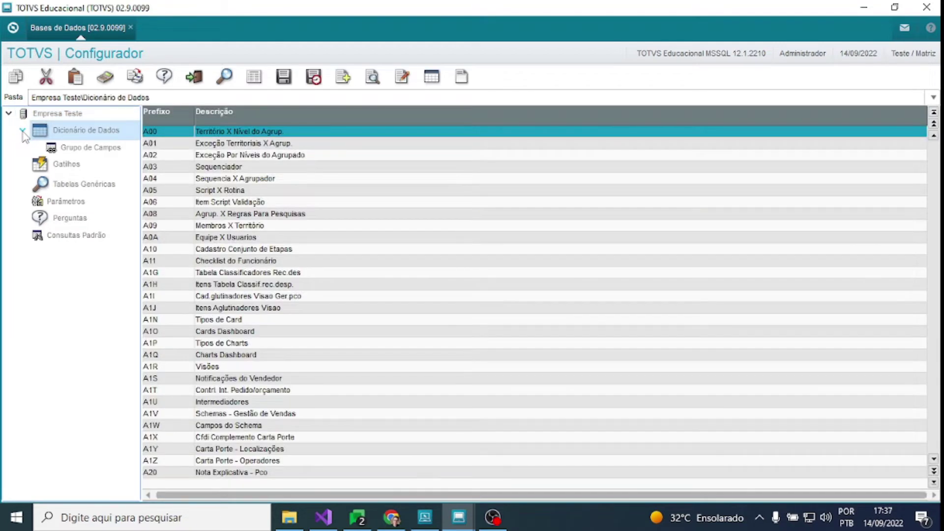
{"action": "left_click", "coordinate": [86, 152]}
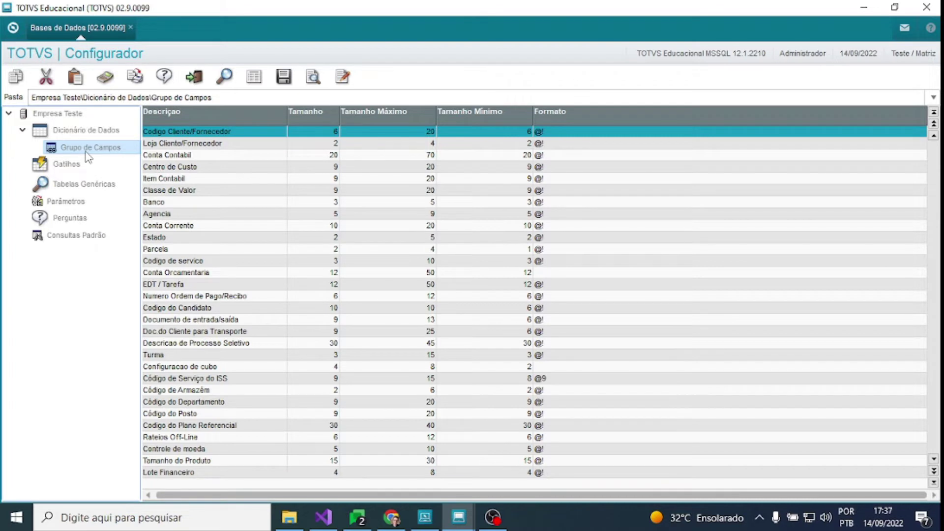
{"action": "left_click", "coordinate": [238, 320]}
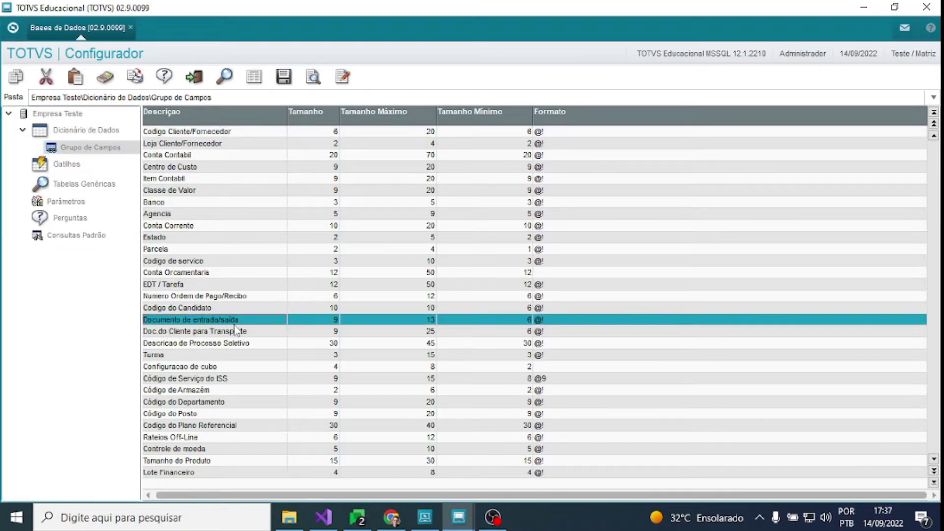
{"action": "left_click", "coordinate": [342, 78]}
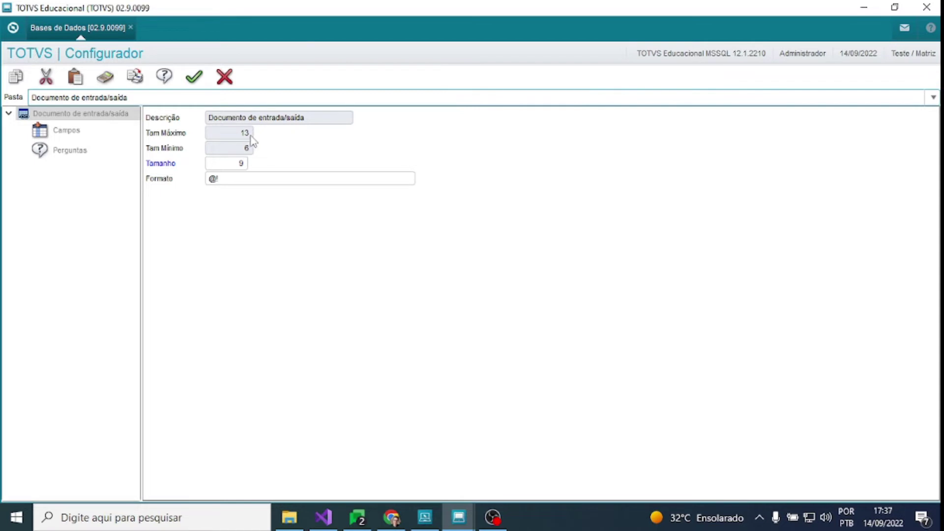
{"action": "left_click", "coordinate": [243, 162]}
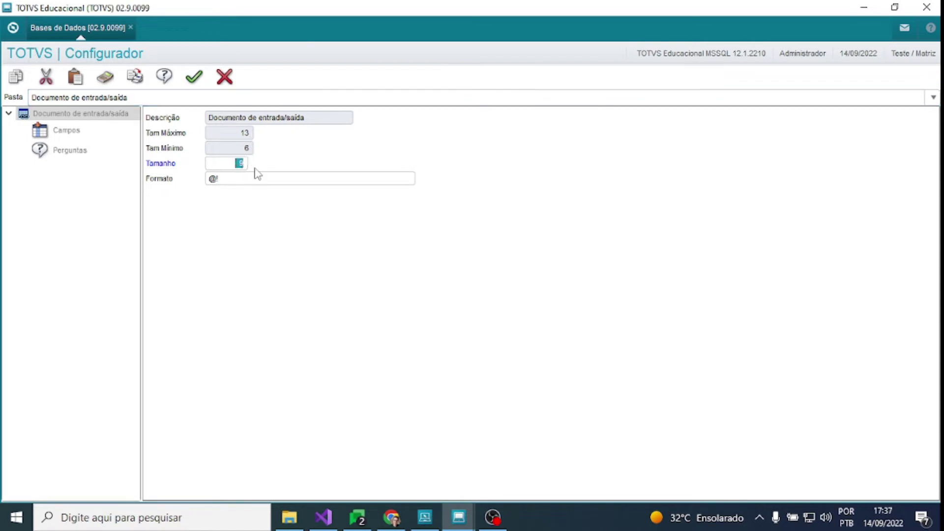
{"action": "left_click", "coordinate": [236, 162]}
{"action": "key", "text": "shift+End"}
{"action": "left_click", "coordinate": [234, 161]}
{"action": "double_click", "coordinate": [248, 163]}
{"action": "left_click", "coordinate": [260, 180]}
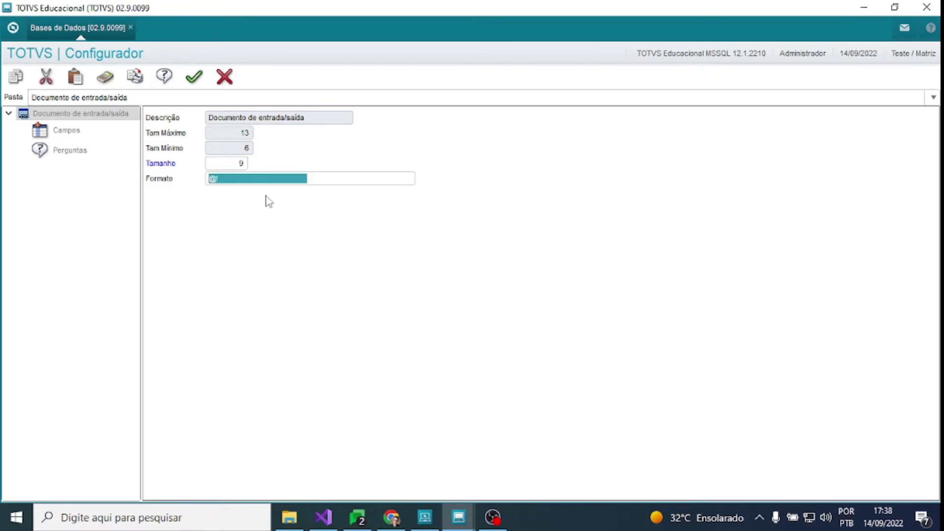
{"action": "left_click", "coordinate": [238, 163]}
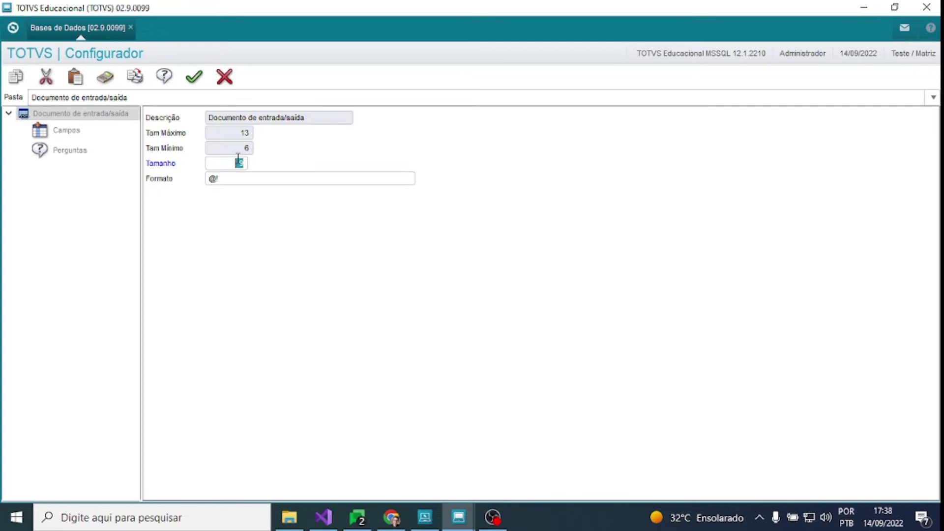
{"action": "left_click", "coordinate": [266, 179]}
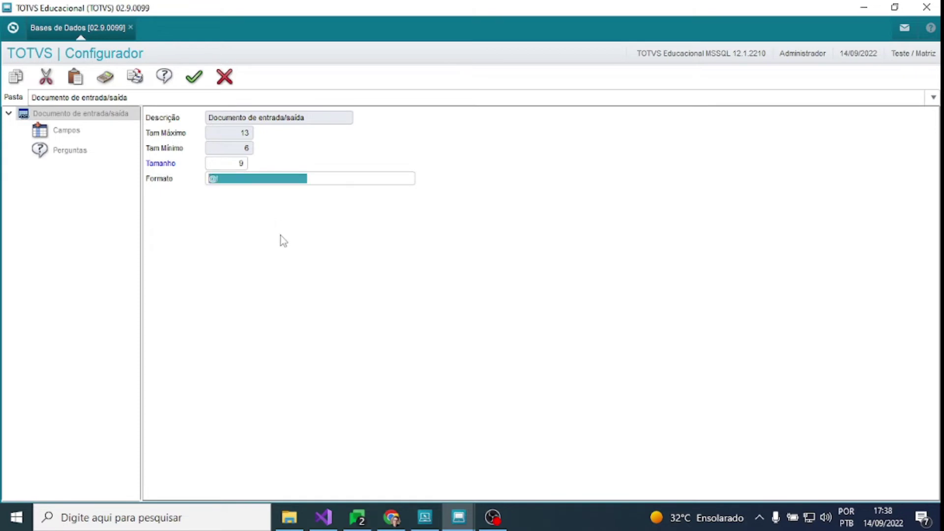
Set the Tamanho of the Documento de entrada/saída group to 10, save it and accept changing the related tables.
{"action": "left_click", "coordinate": [231, 163]}
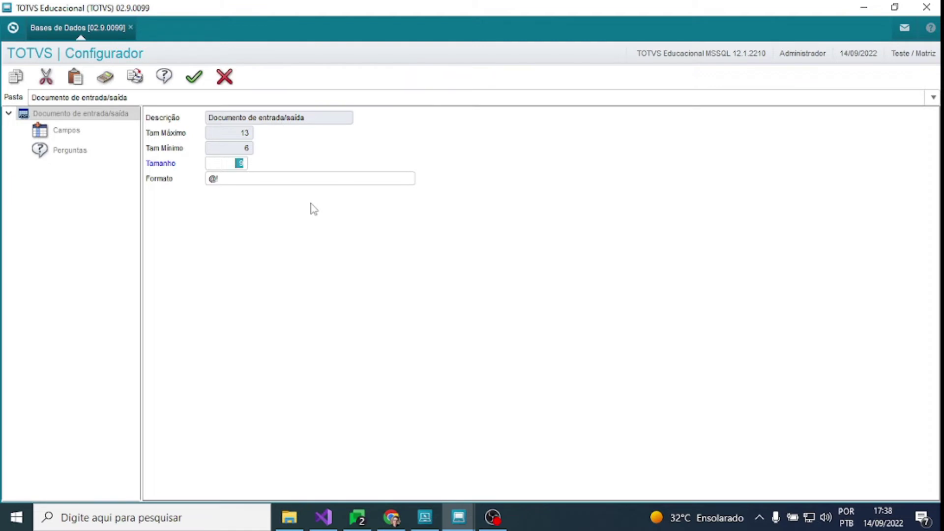
{"action": "type", "text": "10"}
{"action": "left_click", "coordinate": [190, 82]}
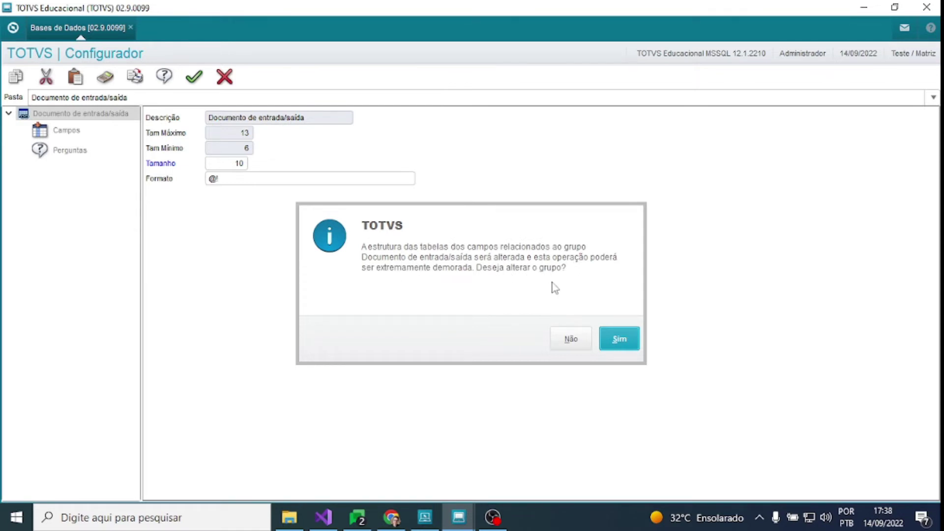
{"action": "left_click", "coordinate": [632, 341]}
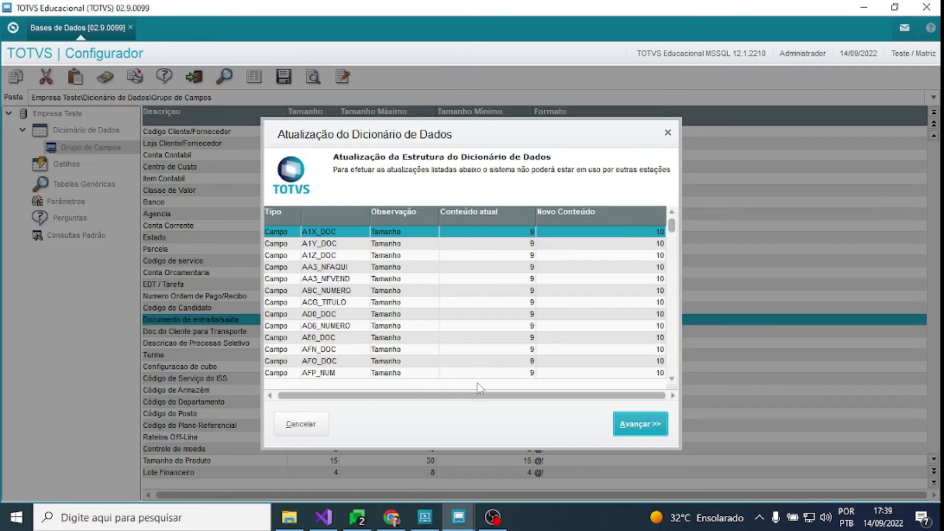
Run the data dictionary update for the changed field group, check the end of its log and finish the wizard.
{"action": "left_click", "coordinate": [644, 423]}
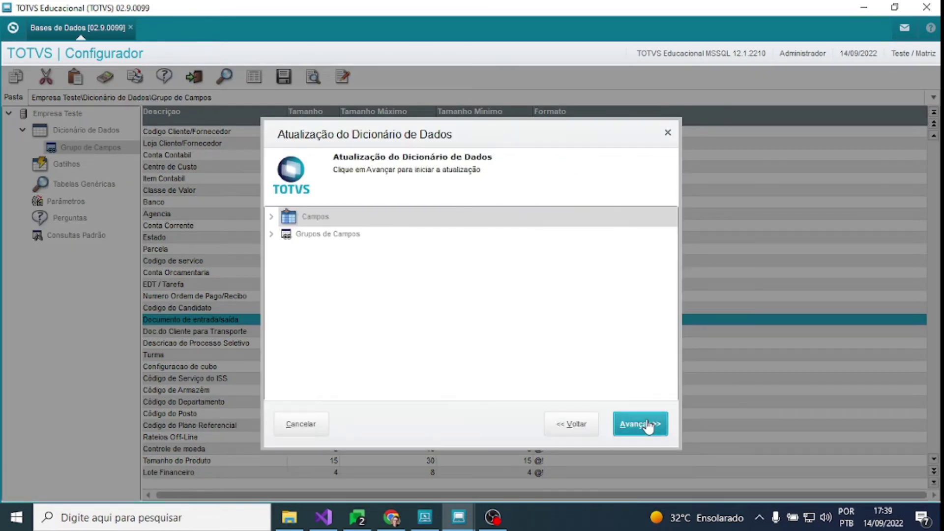
{"action": "left_click", "coordinate": [636, 424]}
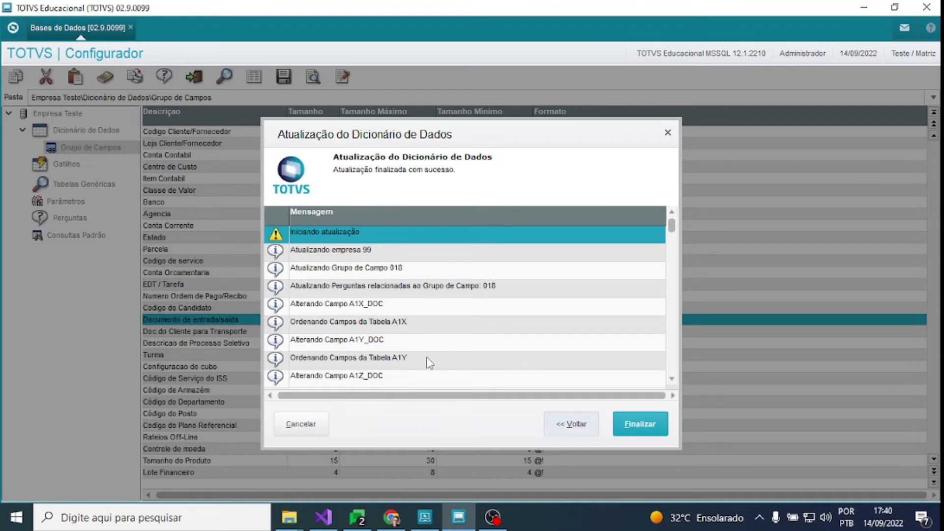
{"action": "left_click_drag", "start_coordinate": [671, 226], "coordinate": [672, 367]}
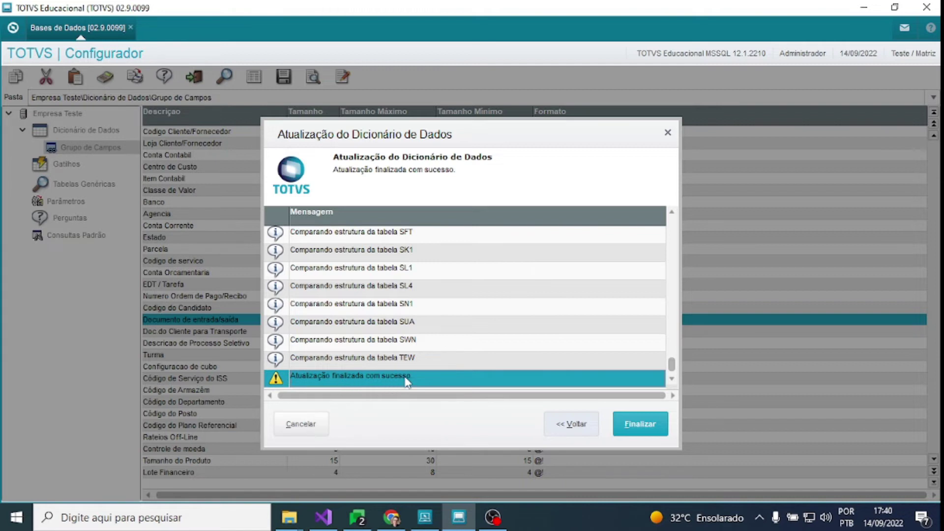
{"action": "left_click", "coordinate": [642, 425]}
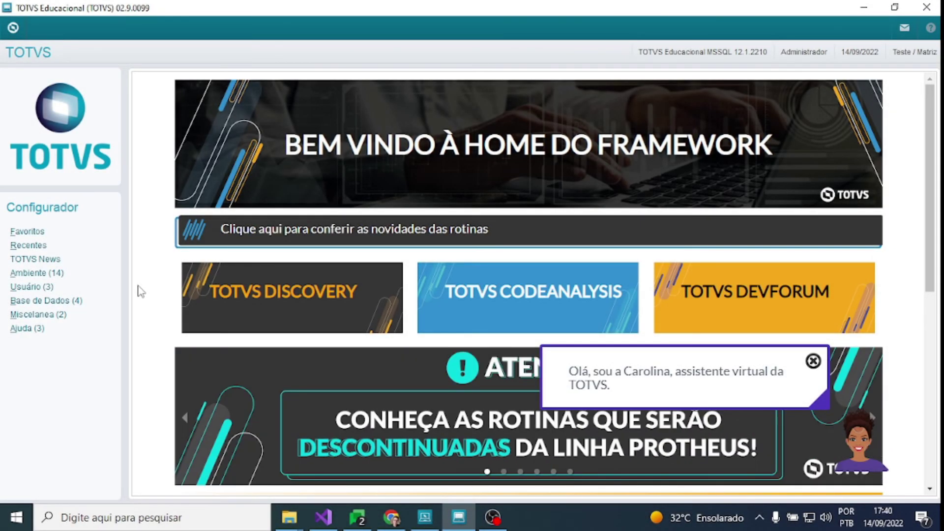
Open the items of generic table 01, SÉRIES DE N. FISCAIS, for editing from the Ambiente registrations.
{"action": "left_click", "coordinate": [36, 273]}
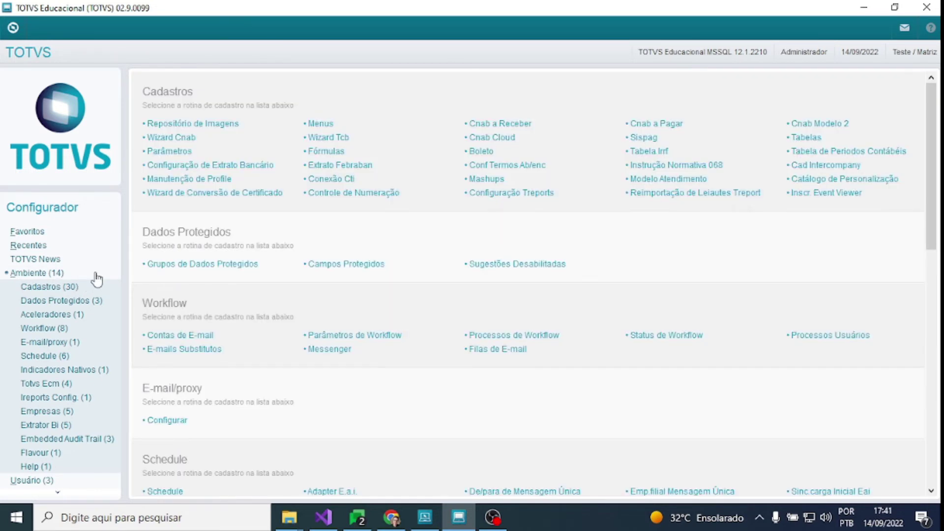
{"action": "left_click", "coordinate": [59, 290]}
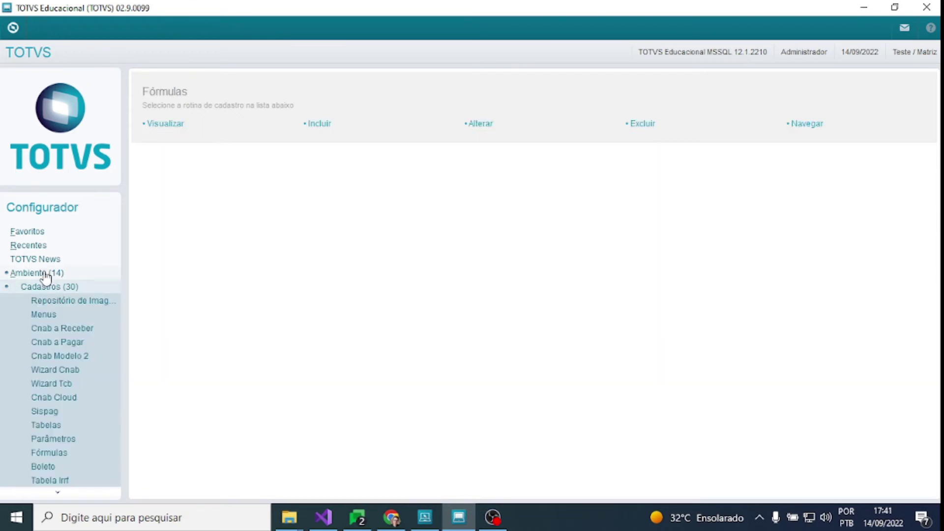
{"action": "left_click", "coordinate": [70, 427]}
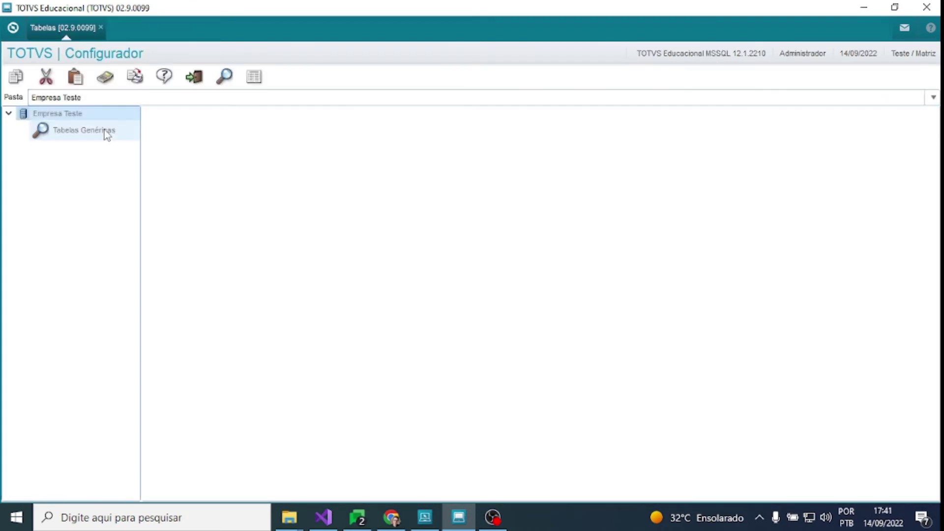
{"action": "left_click", "coordinate": [104, 130]}
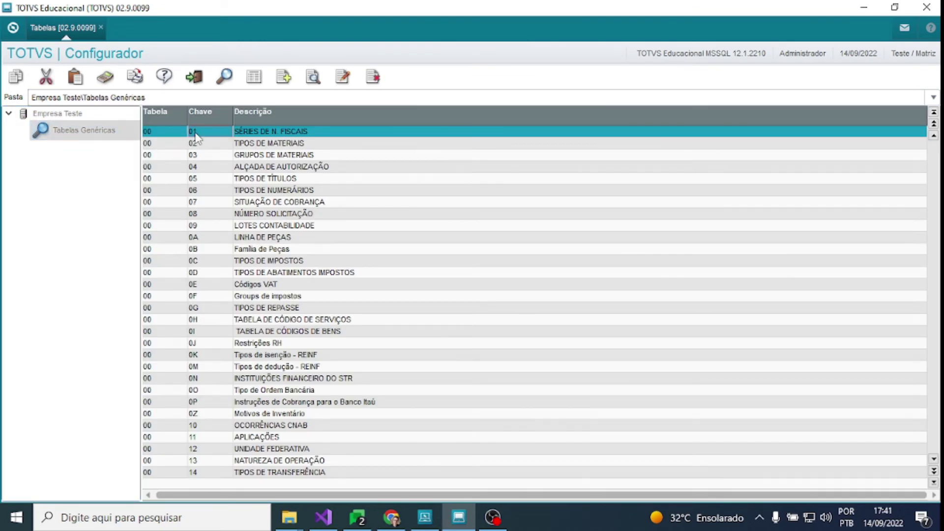
{"action": "left_click", "coordinate": [343, 79]}
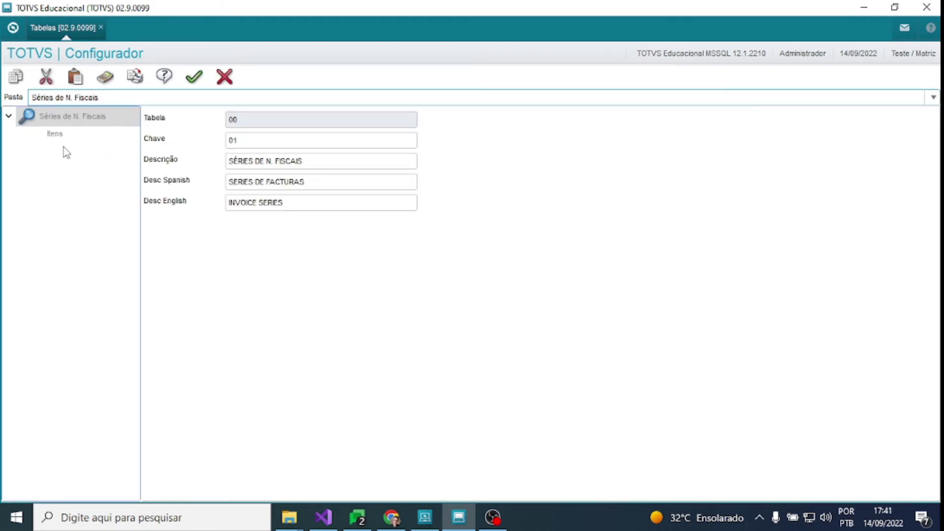
{"action": "left_click", "coordinate": [55, 134]}
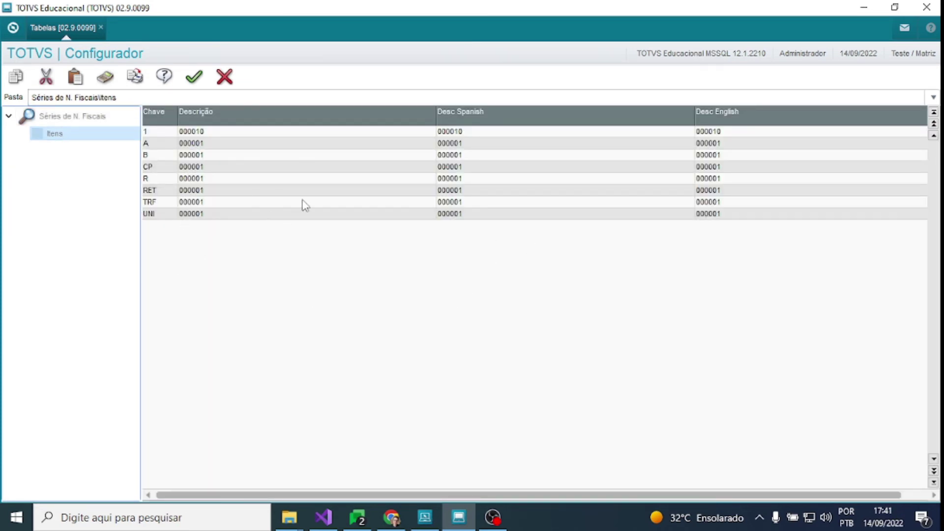
{"action": "left_click", "coordinate": [222, 142]}
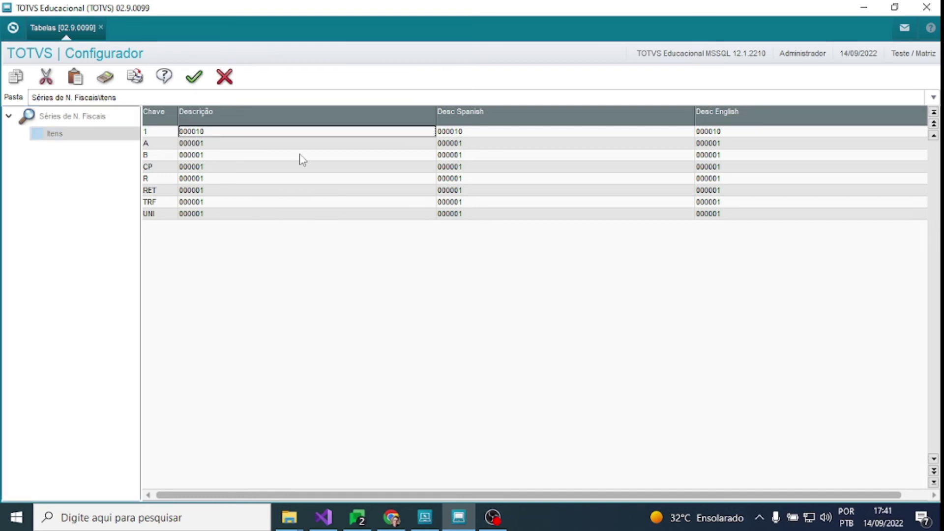
{"action": "key", "text": "Return"}
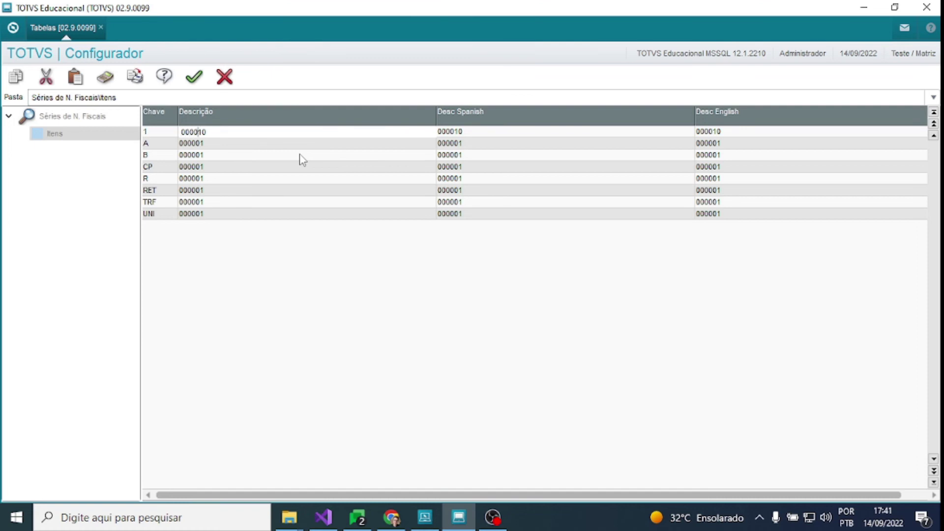
{"action": "type", "text": "000010"}
{"action": "key", "text": "Return"}
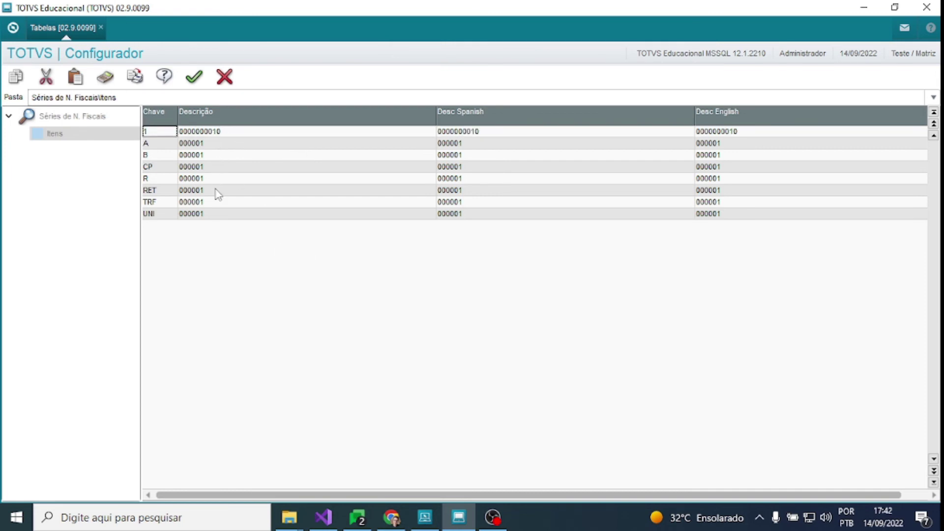
{"action": "left_click", "coordinate": [194, 77]}
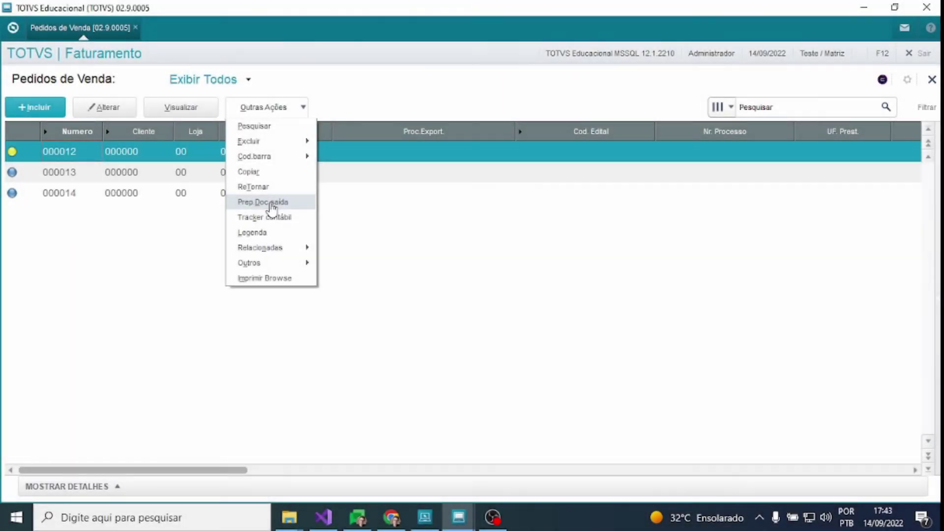
Run the outbound document preparation for sales order 000012 up to the series list and select series 1.
{"action": "left_click", "coordinate": [271, 203]}
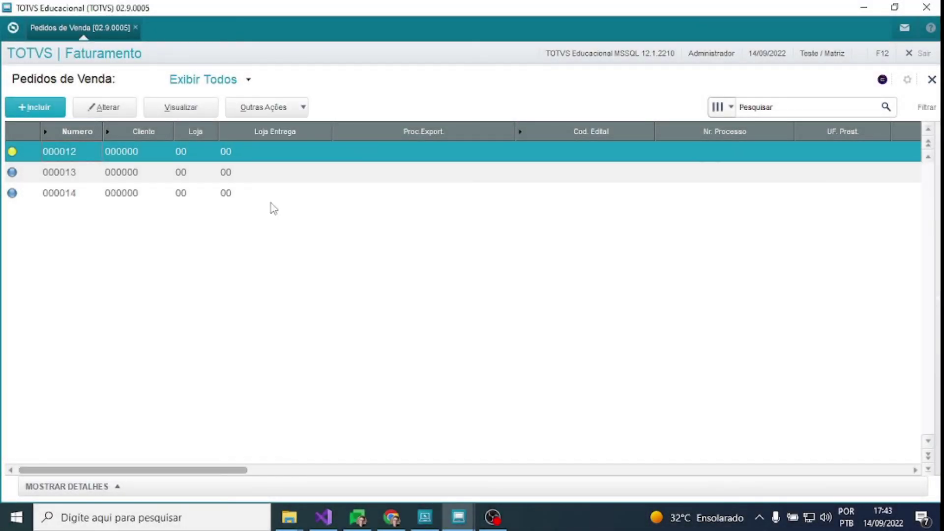
{"action": "left_click", "coordinate": [652, 428]}
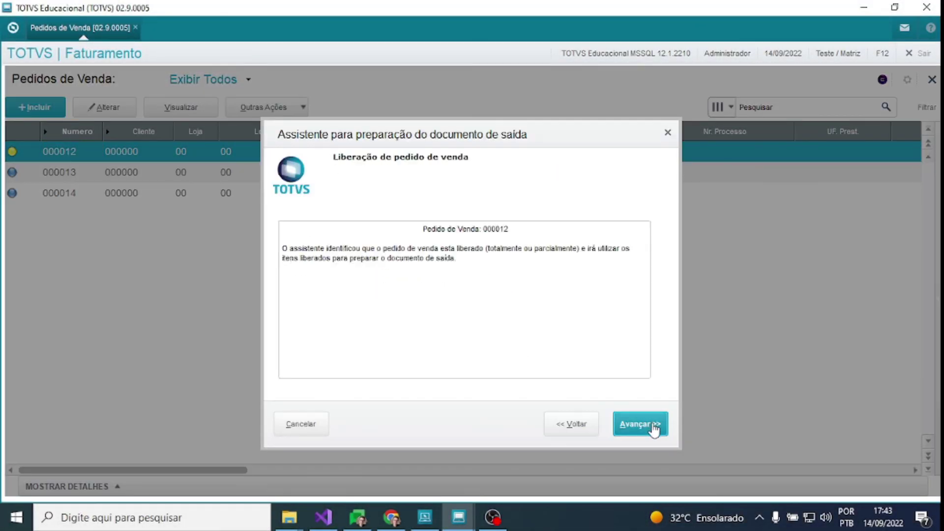
{"action": "left_click", "coordinate": [654, 427]}
{"action": "left_click", "coordinate": [654, 428]}
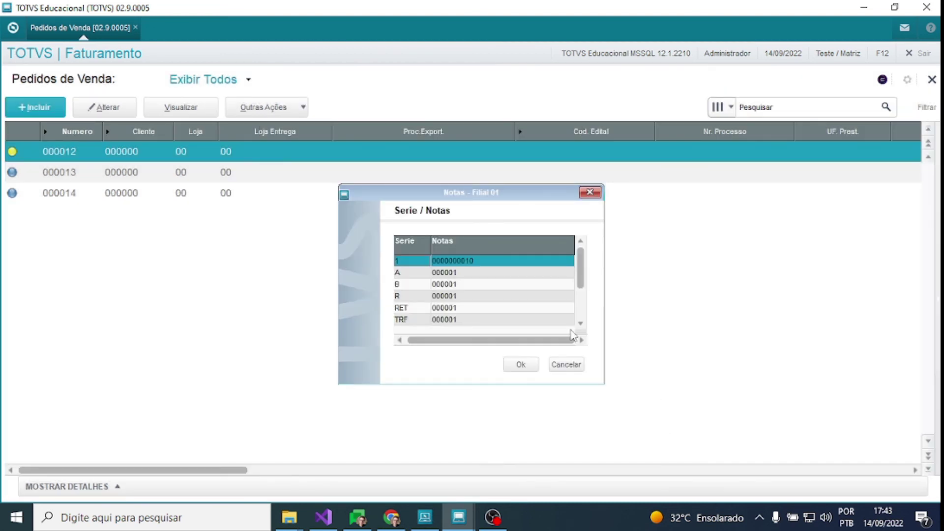
{"action": "left_click", "coordinate": [468, 274]}
{"action": "left_click", "coordinate": [458, 259]}
{"action": "left_click", "coordinate": [453, 274]}
{"action": "left_click", "coordinate": [460, 263]}
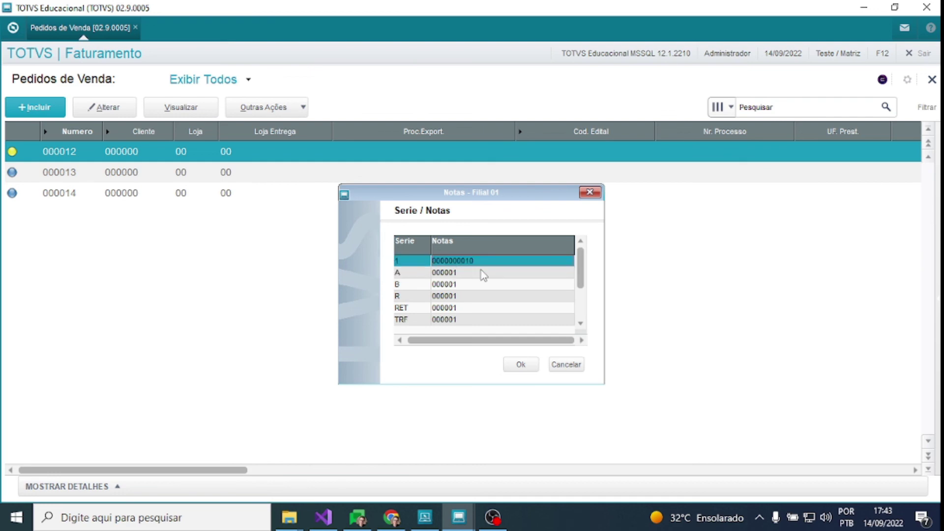